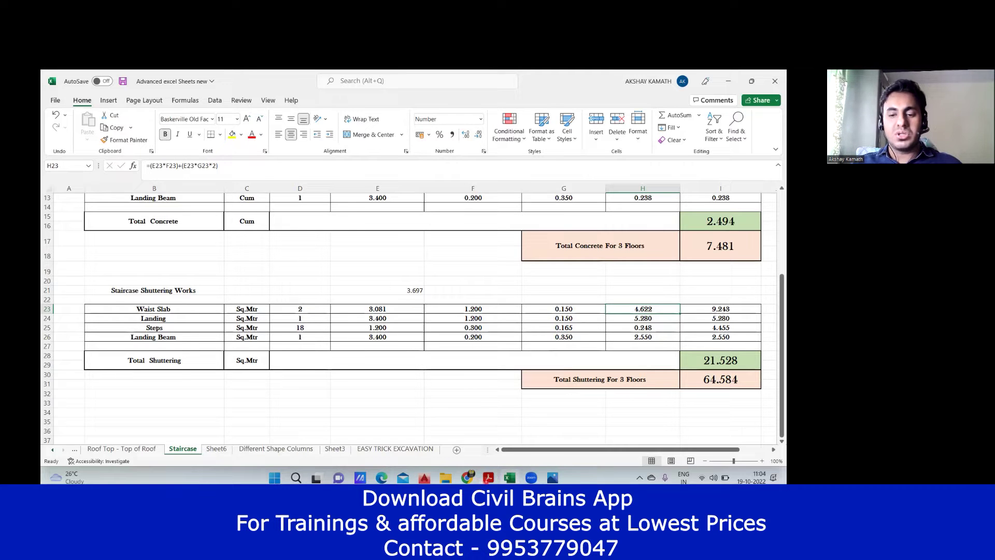
- Bring the WhatsApp staircase formwork site photo in Photos to the front
{"action": "mouse_move", "coordinate": [552, 478]}
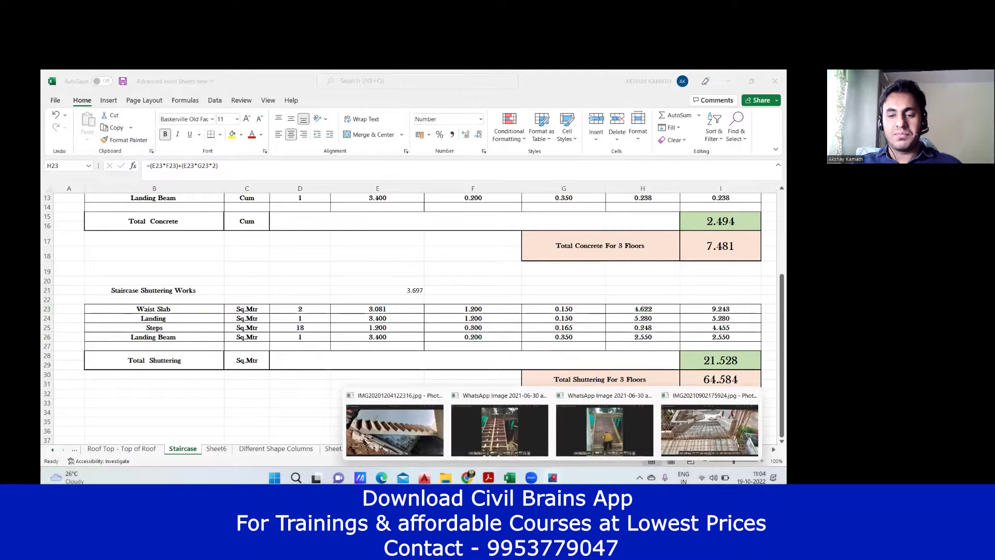
{"action": "left_click", "coordinate": [500, 438]}
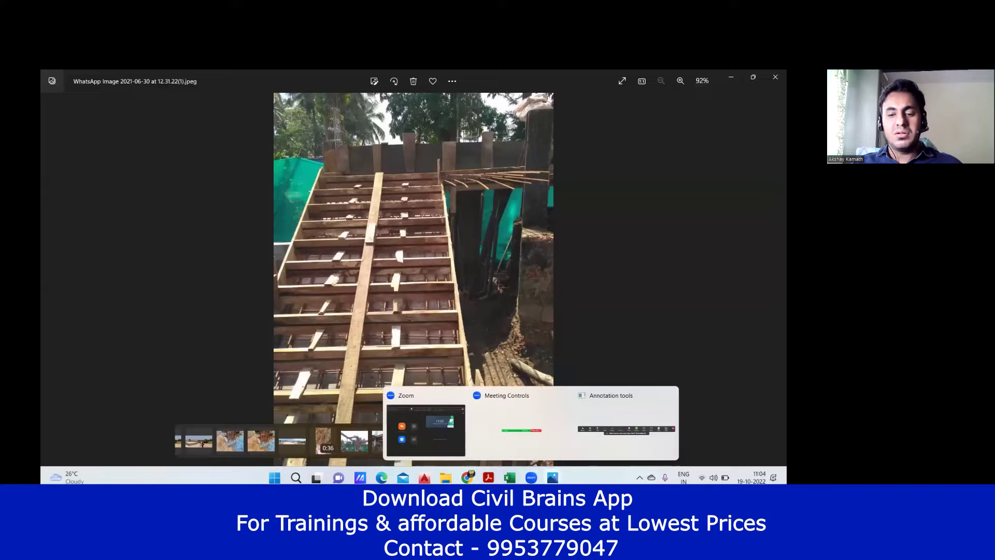
- Switch to the sloped rebar photo and outline the waist slab in green
{"action": "mouse_move", "coordinate": [552, 477]}
{"action": "left_click", "coordinate": [611, 430]}
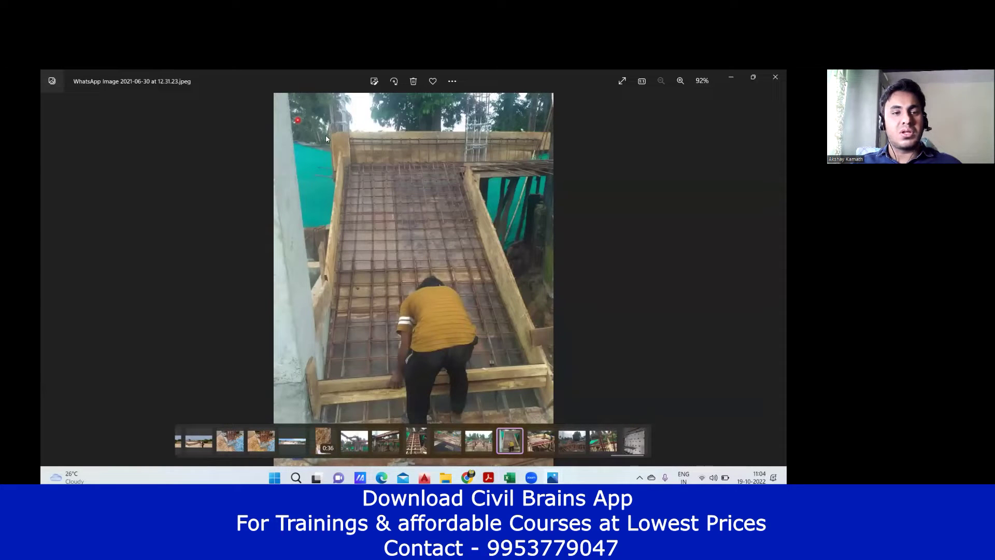
{"action": "mouse_move", "coordinate": [390, 169]}
{"action": "left_mouse_down"}
{"action": "mouse_move", "coordinate": [461, 168]}
{"action": "mouse_move", "coordinate": [538, 400]}
{"action": "left_mouse_up"}
{"action": "mouse_move", "coordinate": [471, 401]}
{"action": "left_mouse_down"}
{"action": "mouse_move", "coordinate": [321, 419]}
{"action": "mouse_move", "coordinate": [351, 200]}
{"action": "mouse_move", "coordinate": [346, 170]}
{"action": "left_mouse_up"}
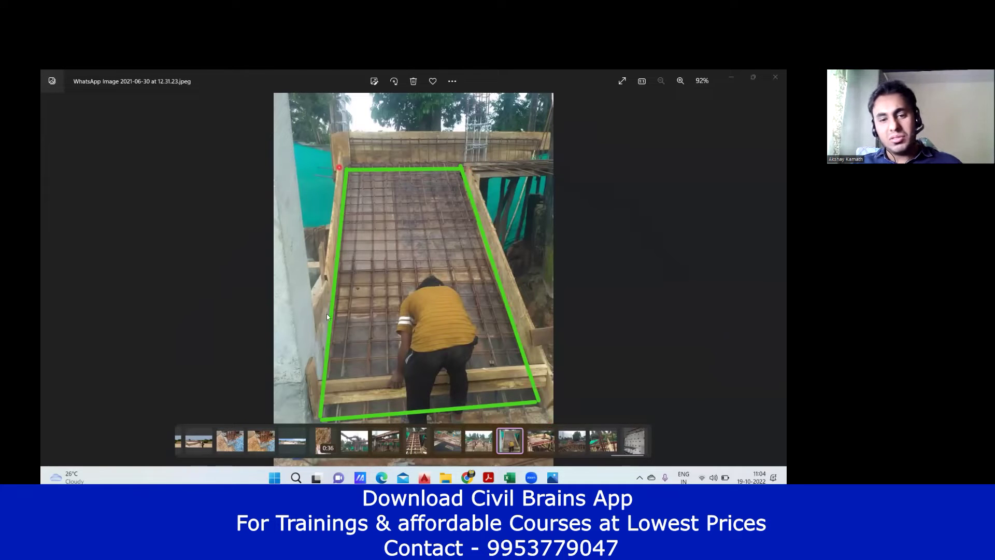
- Move through the other formwork photos to the landing photo IMG20210902175924.jpg
{"action": "mouse_move", "coordinate": [538, 471]}
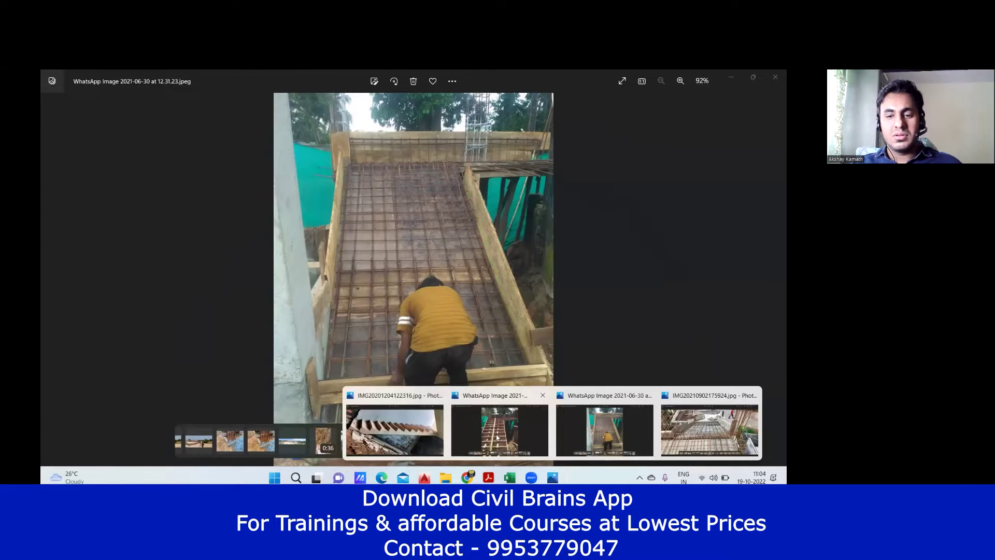
{"action": "left_click", "coordinate": [481, 427]}
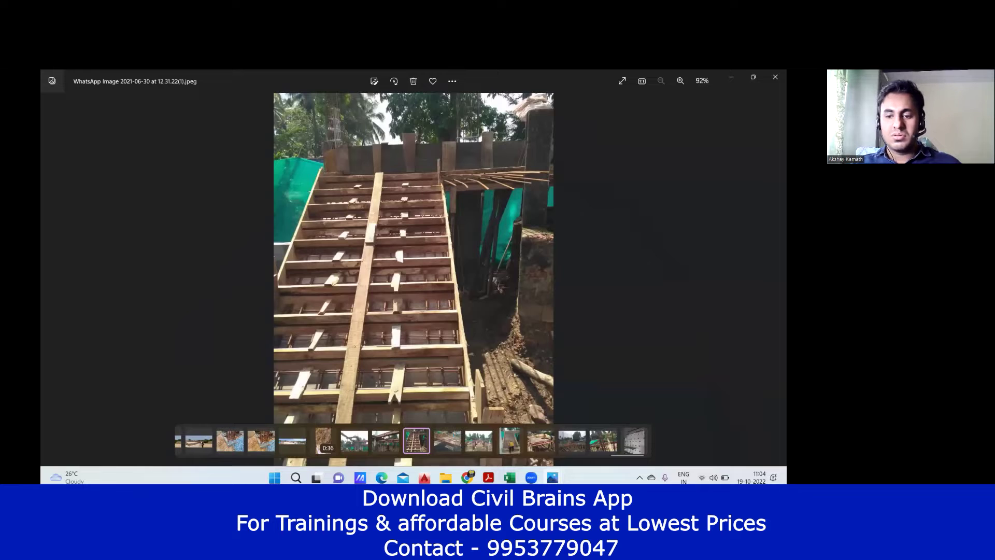
{"action": "left_click", "coordinate": [558, 356]}
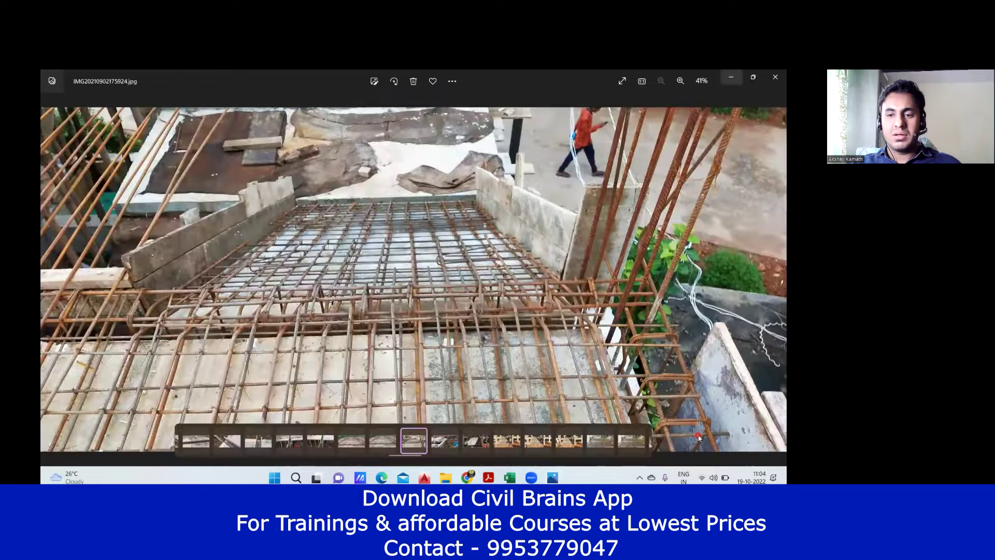
{"action": "left_click", "coordinate": [634, 397]}
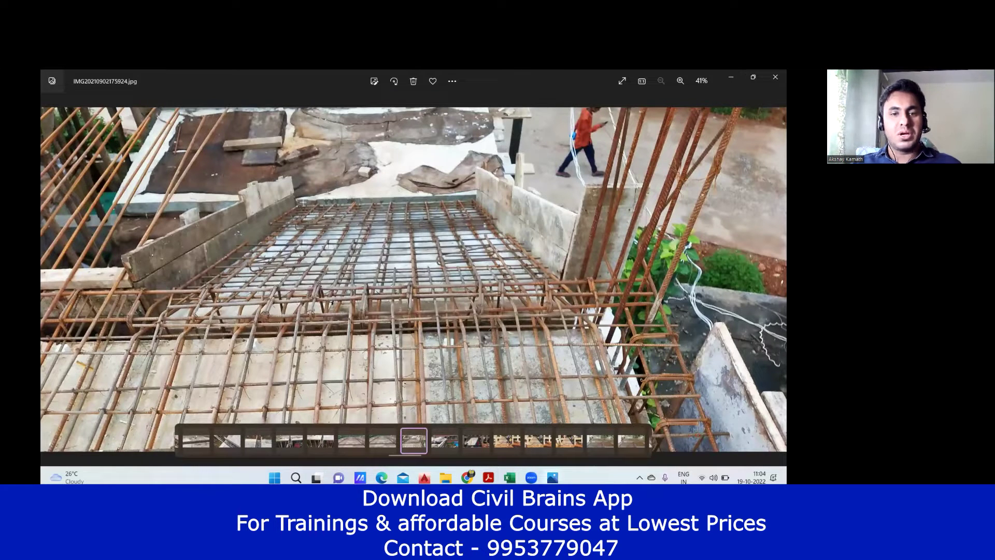
{"action": "mouse_move", "coordinate": [474, 198]}
{"action": "left_mouse_down"}
{"action": "mouse_move", "coordinate": [567, 293]}
{"action": "mouse_move", "coordinate": [192, 293]}
{"action": "mouse_move", "coordinate": [298, 205]}
{"action": "left_mouse_up"}
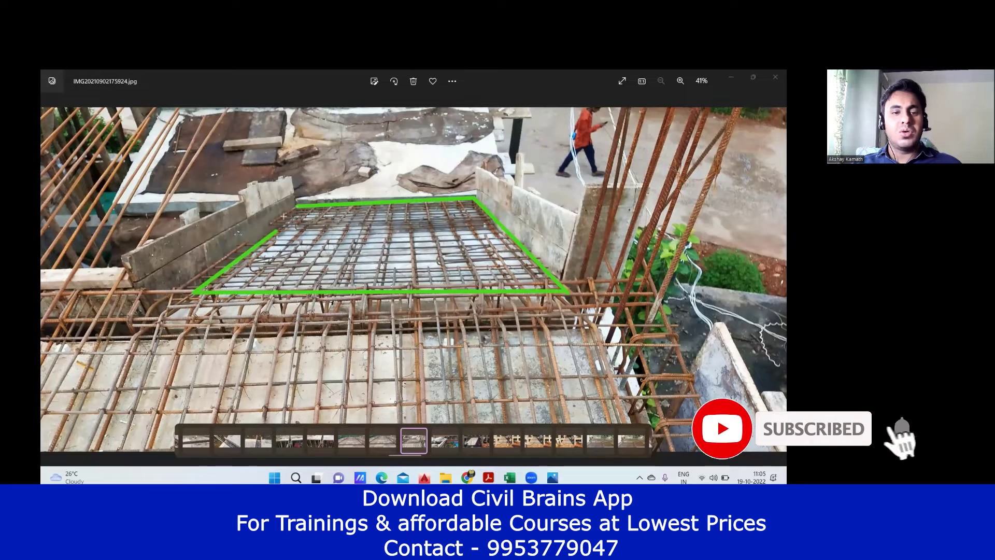
{"action": "left_click_drag", "start_coordinate": [132, 256], "coordinate": [150, 297]}
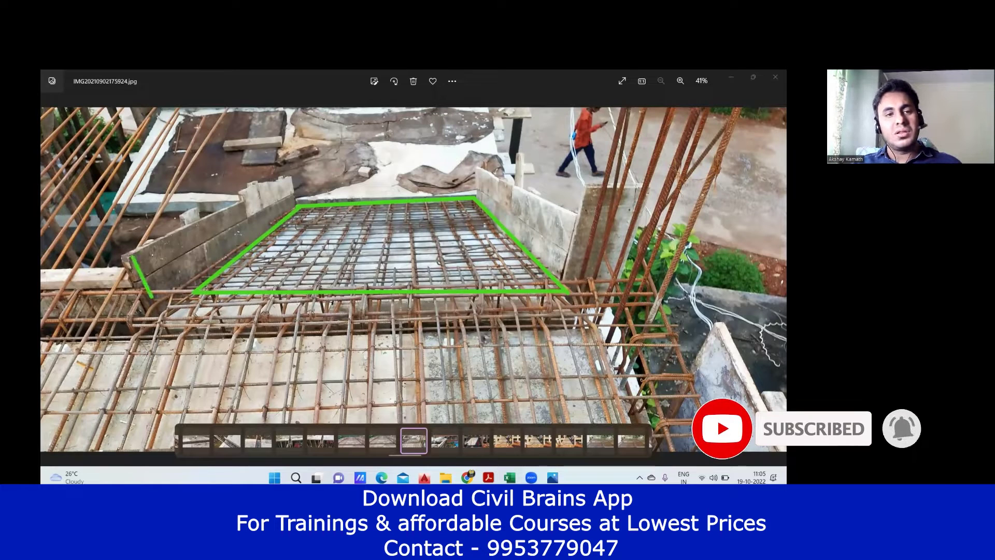
{"action": "key", "text": "ctrl+z"}
{"action": "mouse_move", "coordinate": [141, 281]}
{"action": "left_mouse_down"}
{"action": "mouse_move", "coordinate": [156, 314]}
{"action": "mouse_move", "coordinate": [292, 195]}
{"action": "left_mouse_up"}
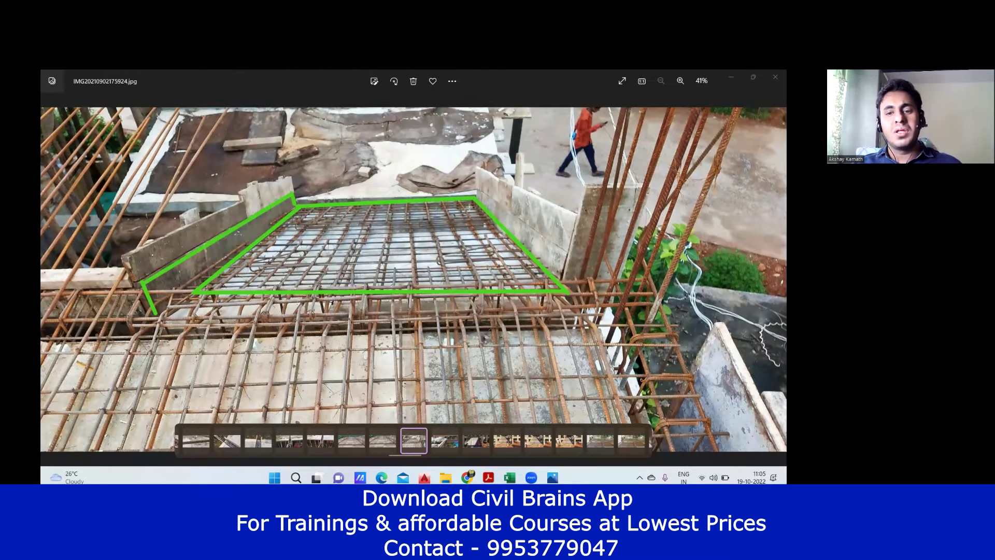
{"action": "mouse_move", "coordinate": [474, 189]}
{"action": "left_mouse_down"}
{"action": "mouse_move", "coordinate": [571, 257]}
{"action": "mouse_move", "coordinate": [565, 274]}
{"action": "left_mouse_up"}
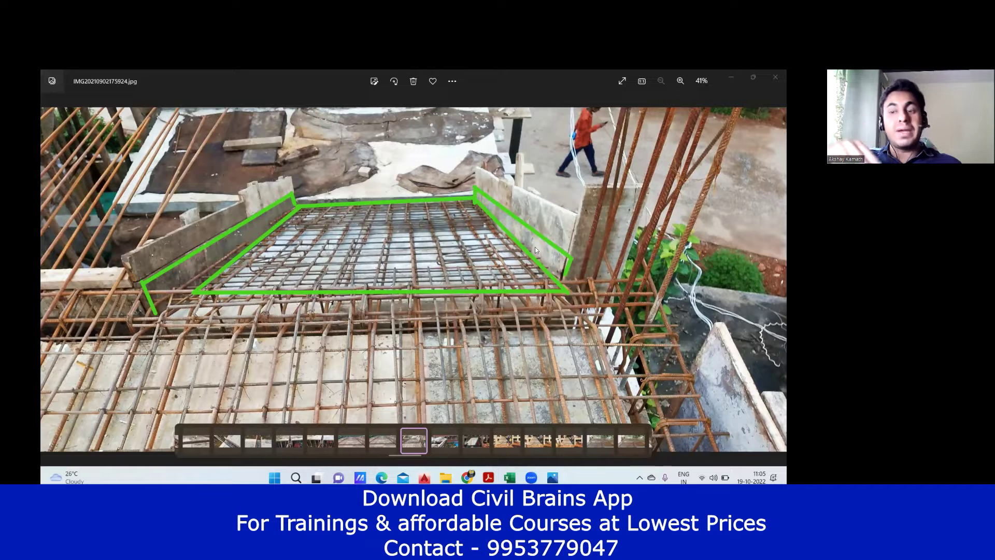
{"action": "left_click", "coordinate": [425, 146]}
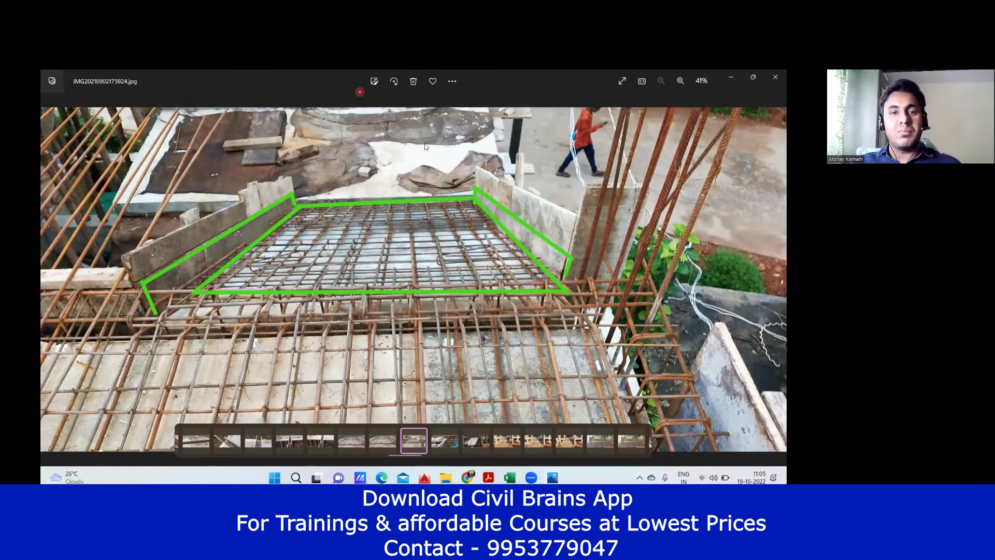
{"action": "mouse_move", "coordinate": [509, 477]}
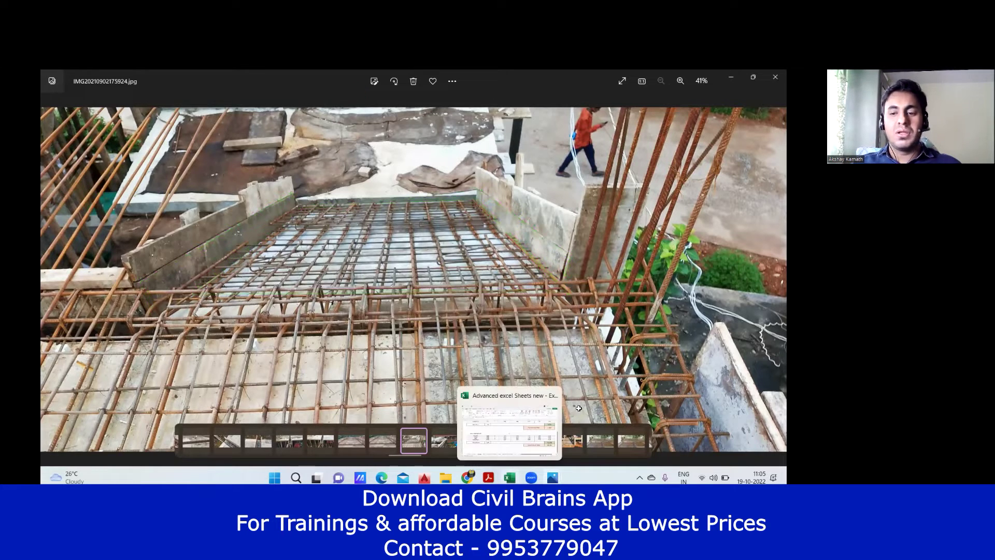
- Back in Excel, make F21 compute the waist slab sides as E23*G23*2, giving 0.9243
{"action": "left_click", "coordinate": [510, 423]}
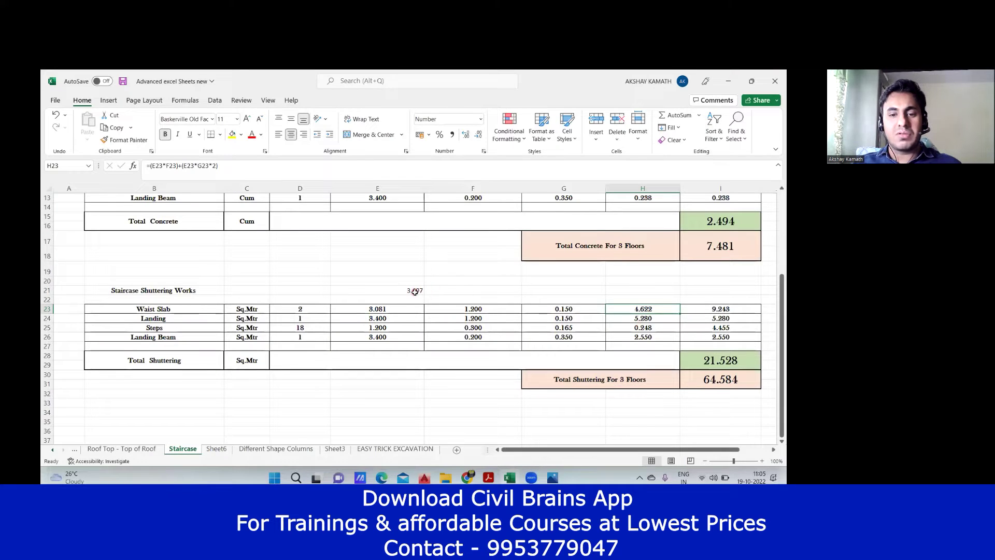
{"action": "double_click", "coordinate": [445, 291]}
{"action": "type", "text": "+("}
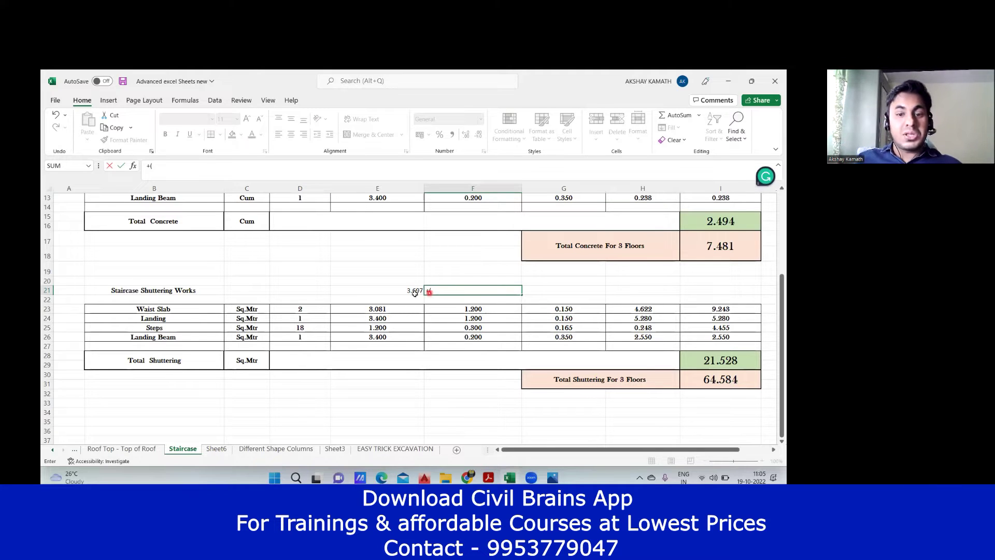
{"action": "left_click", "coordinate": [410, 310]}
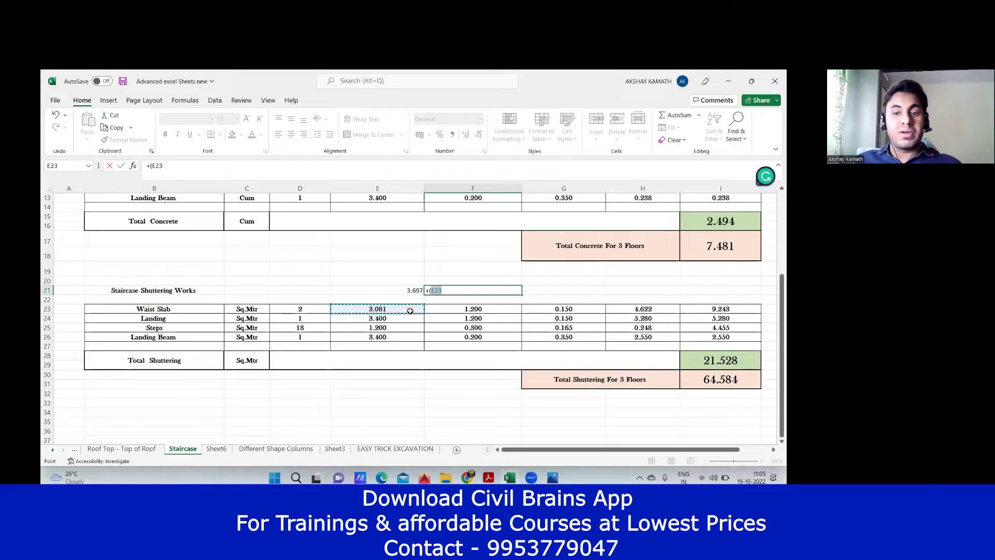
{"action": "left_click", "coordinate": [586, 309]}
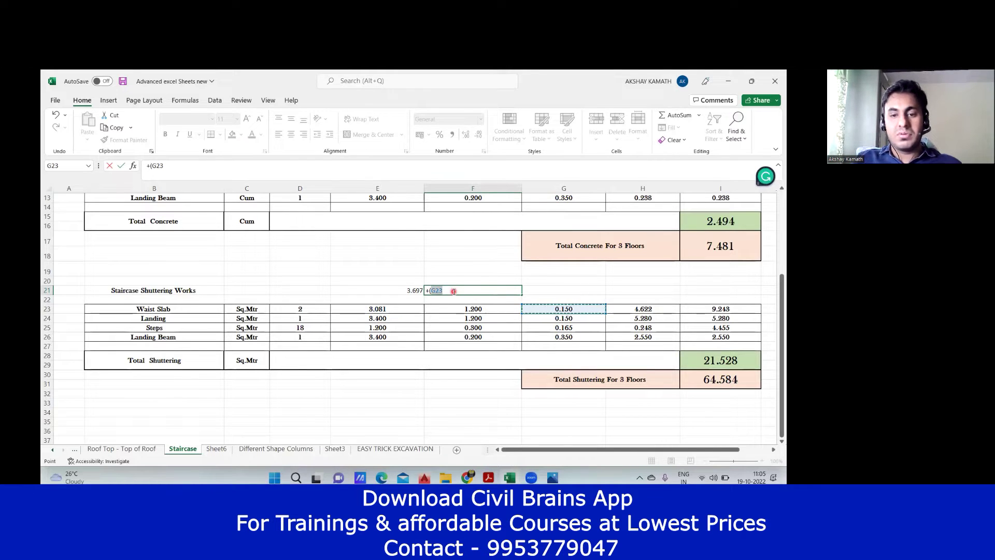
{"action": "key", "text": "BackSpace"}
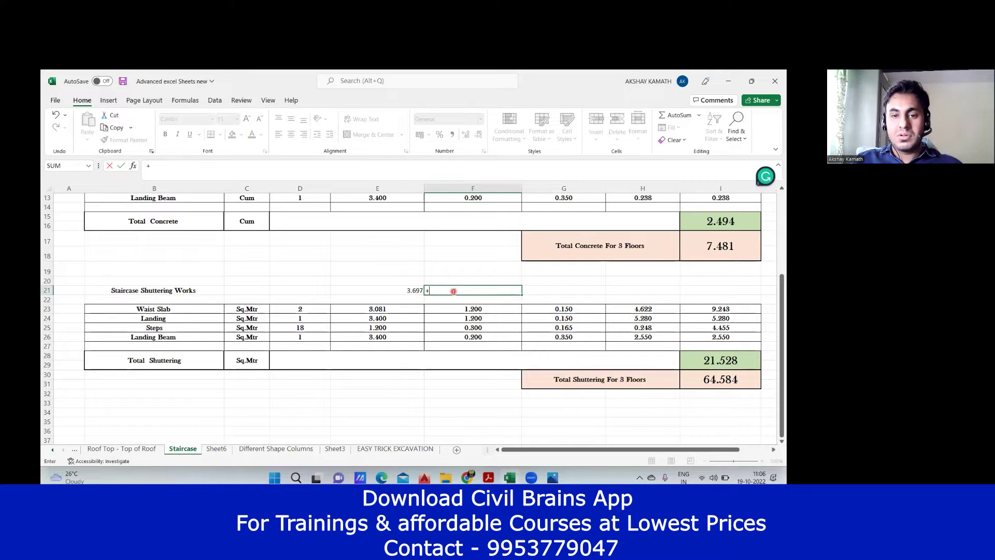
{"action": "left_click", "coordinate": [383, 309]}
{"action": "type", "text": "*"}
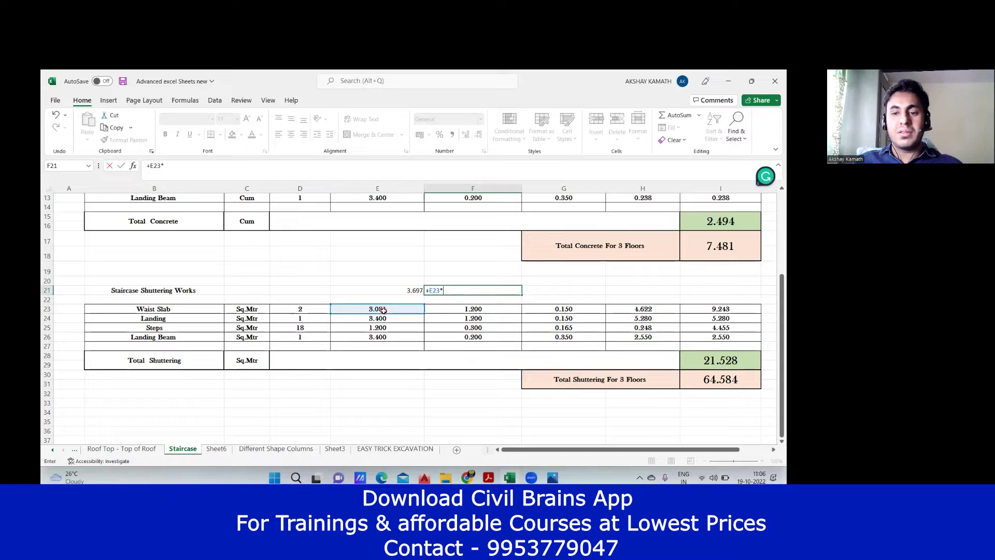
{"action": "left_click", "coordinate": [576, 310]}
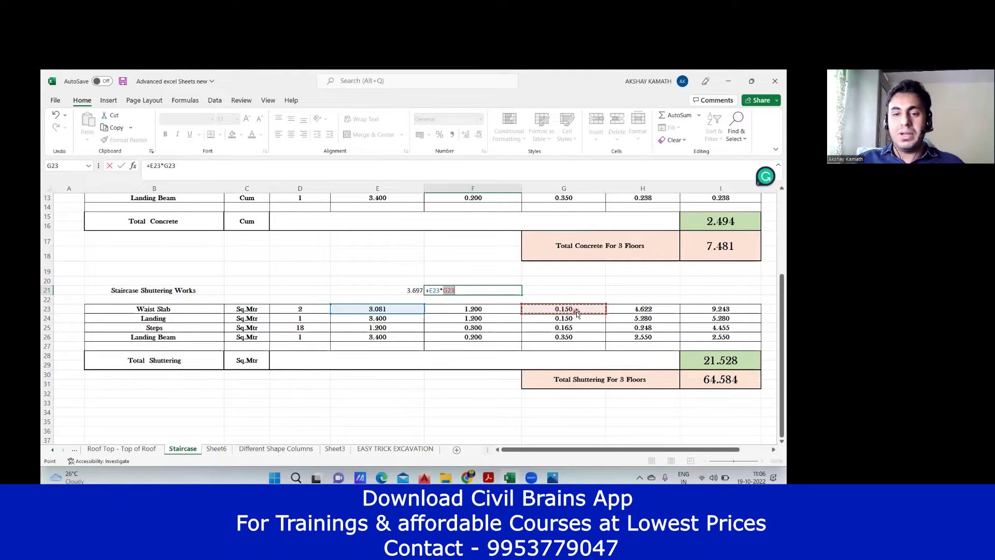
{"action": "type", "text": "*2"}
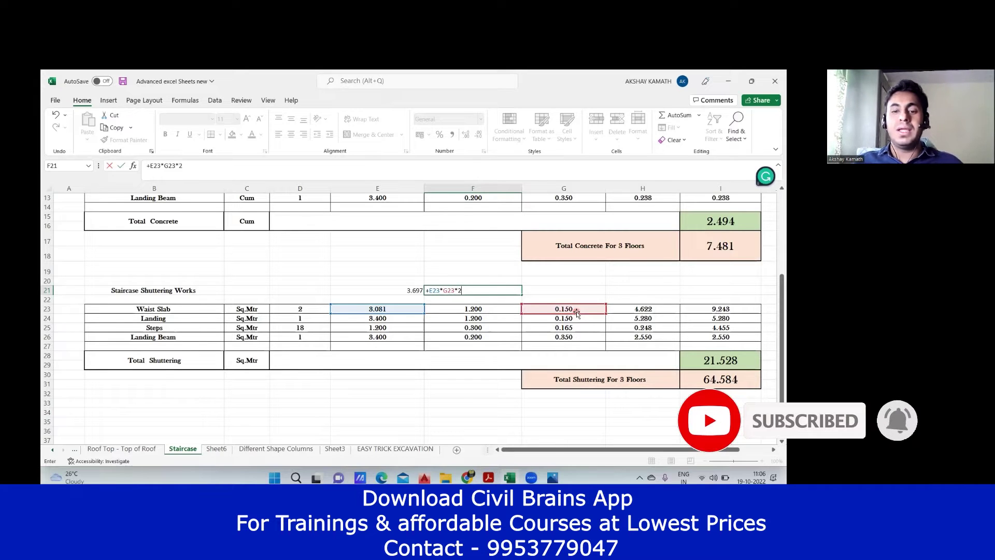
{"action": "key", "text": "Return"}
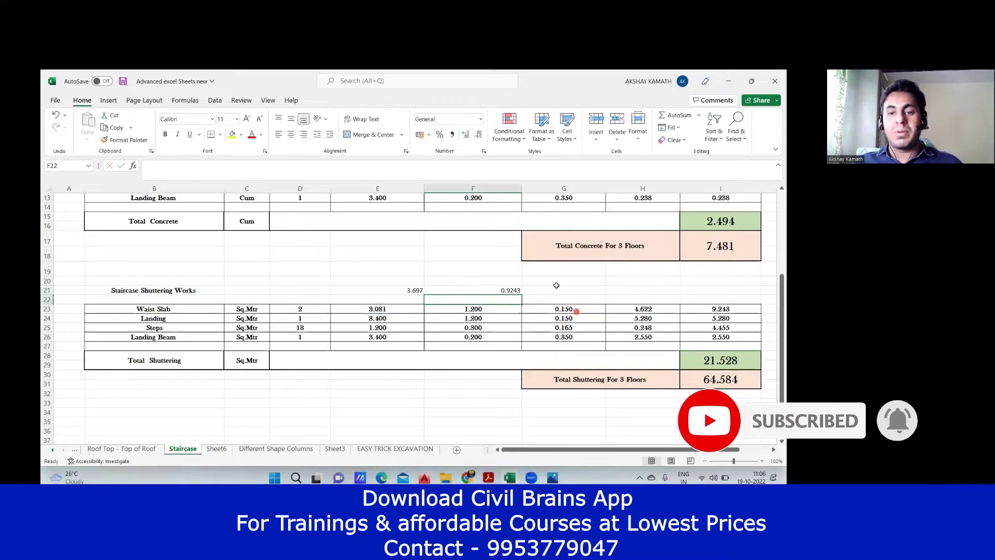
{"action": "left_click", "coordinate": [514, 292]}
- Enter =+E21+F21 in G21 to get 4.622, matching H23's waist slab quantity
{"action": "double_click", "coordinate": [550, 290]}
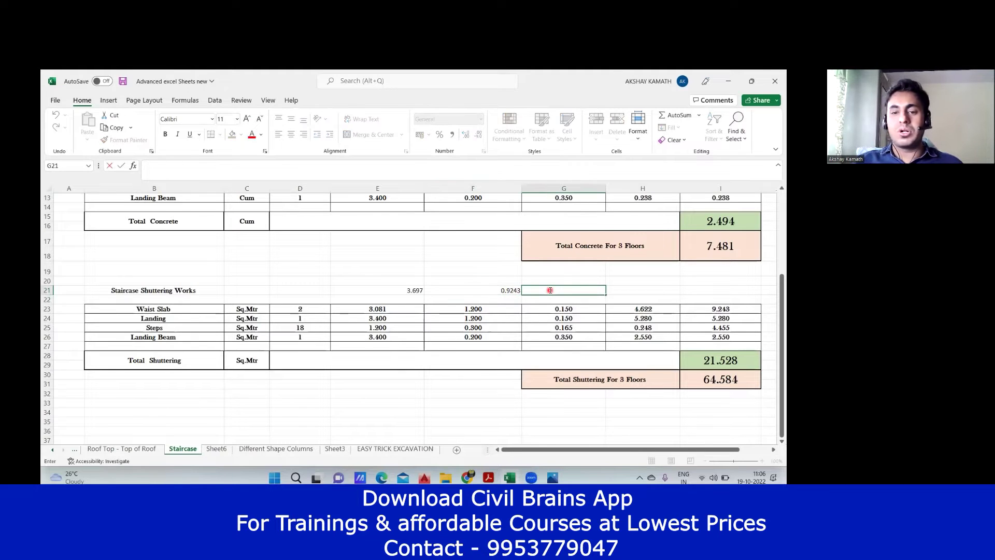
{"action": "type", "text": "+"}
{"action": "left_click", "coordinate": [419, 291]}
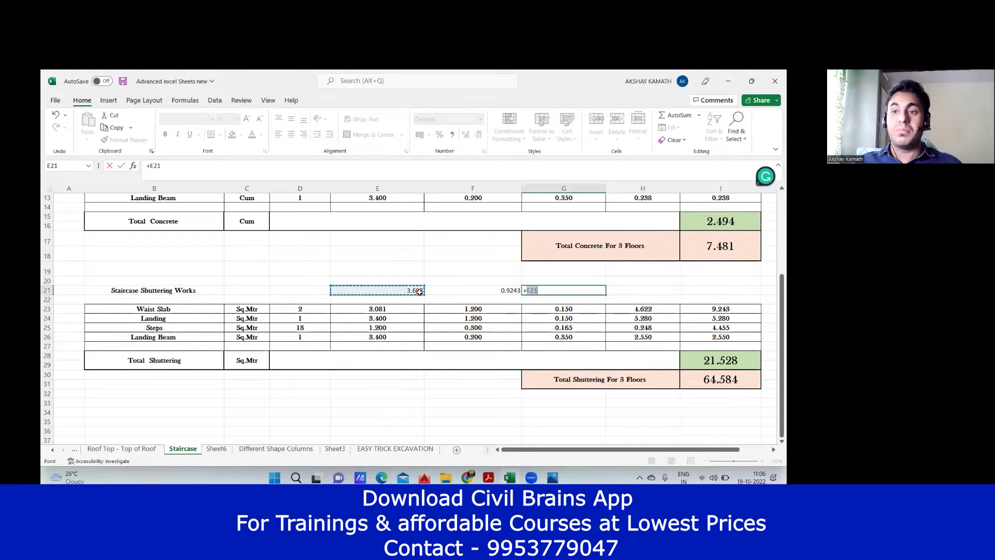
{"action": "type", "text": "+"}
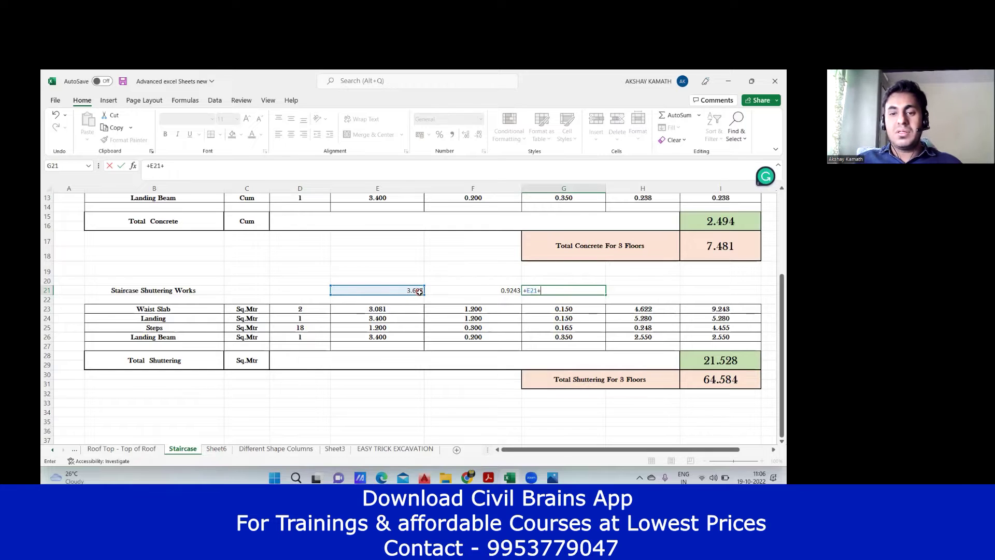
{"action": "left_click", "coordinate": [478, 289]}
{"action": "key", "text": "Return"}
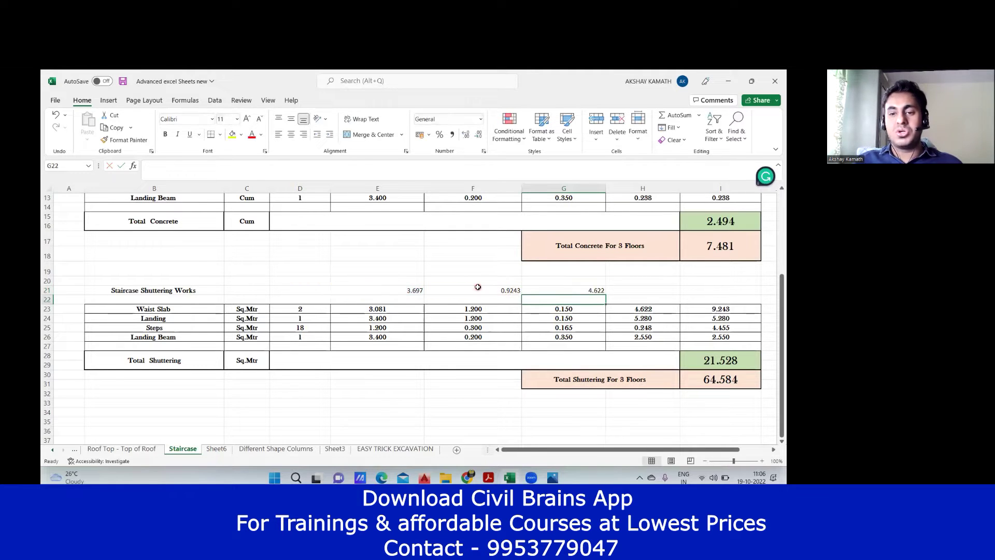
{"action": "left_click", "coordinate": [651, 310]}
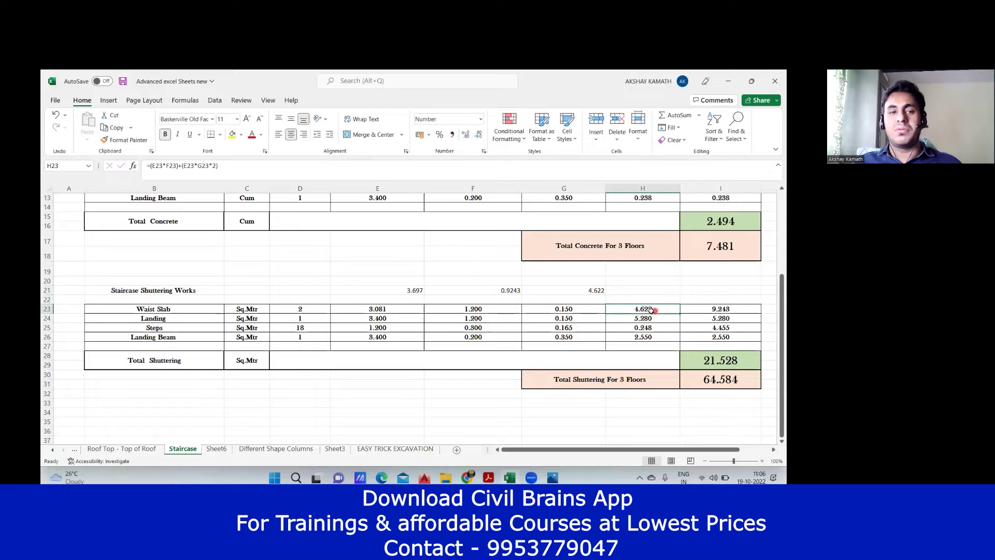
{"action": "left_click", "coordinate": [197, 167]}
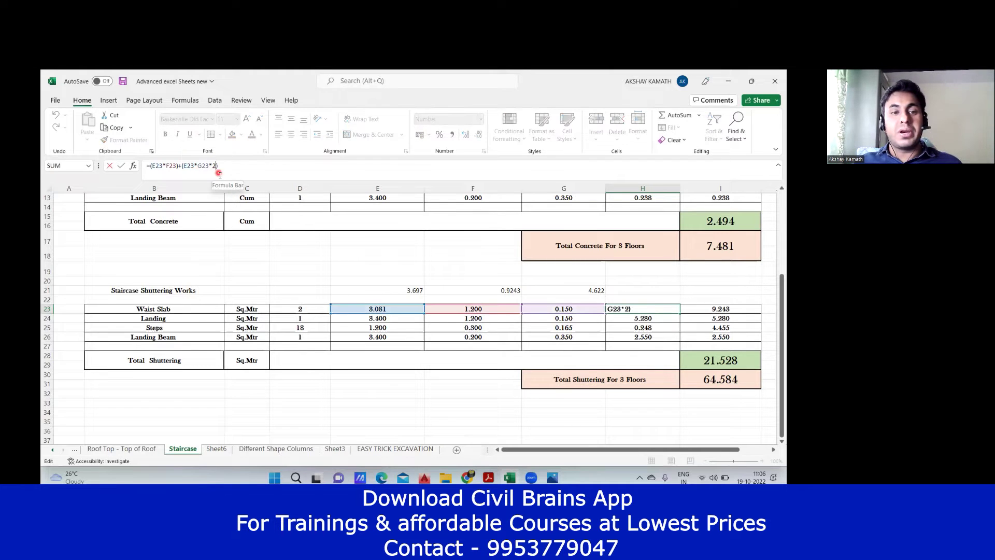
{"action": "left_click", "coordinate": [397, 260]}
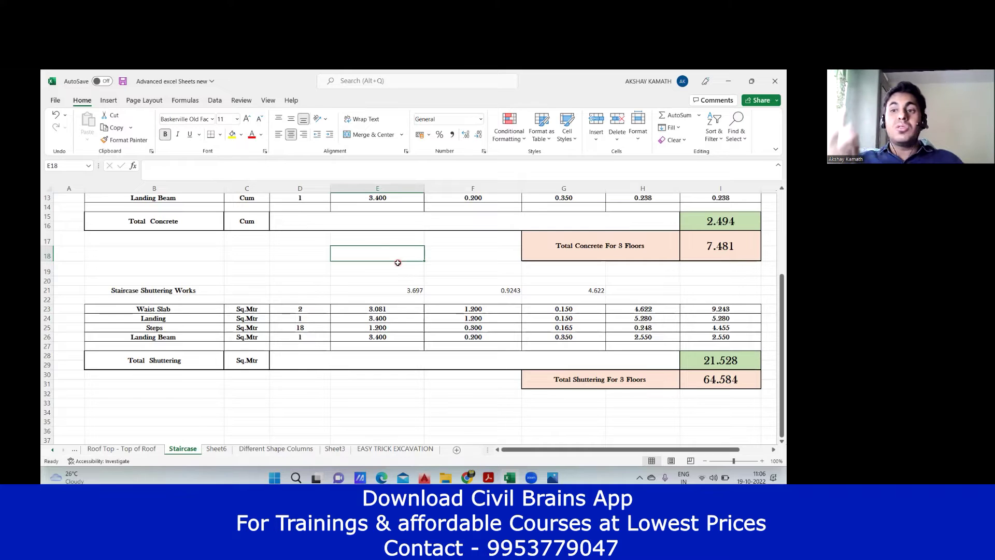
{"action": "left_click", "coordinate": [606, 311]}
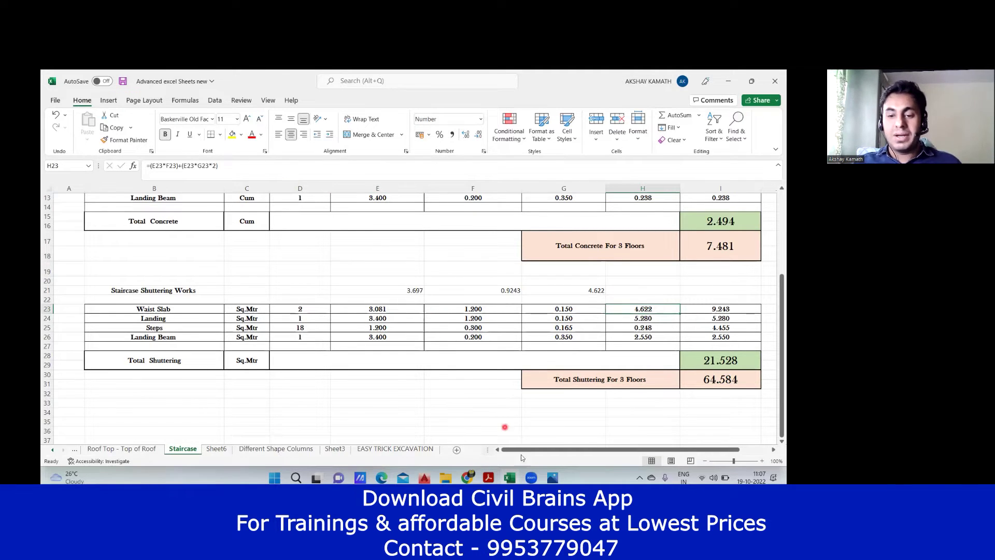
{"action": "left_click", "coordinate": [552, 477]}
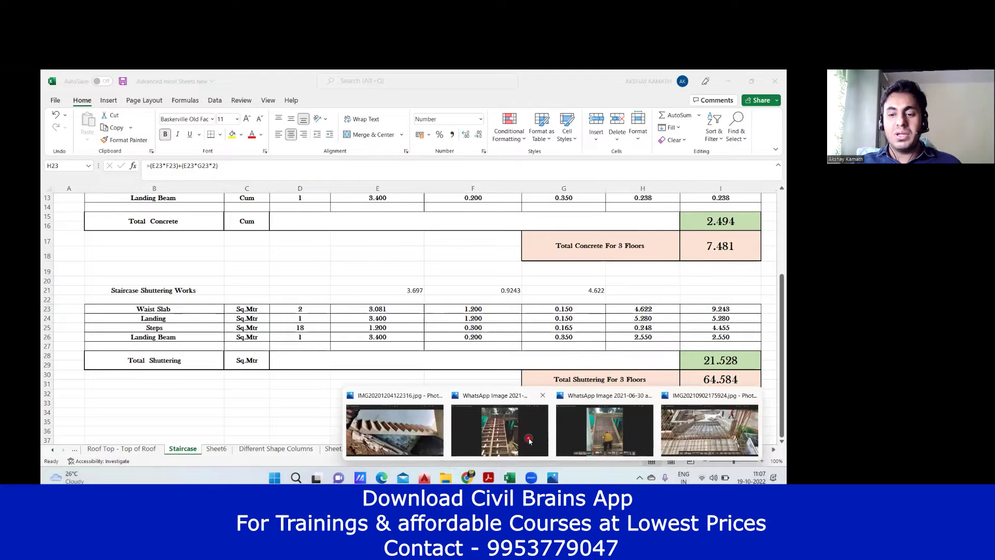
{"action": "left_click", "coordinate": [580, 433]}
{"action": "left_click", "coordinate": [351, 204]}
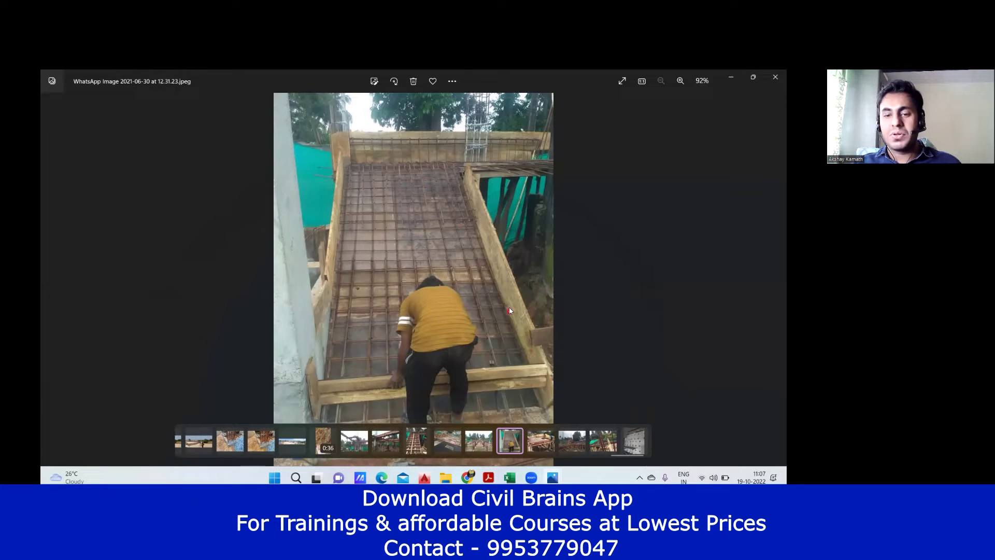
{"action": "mouse_move", "coordinate": [553, 478]}
{"action": "left_click", "coordinate": [510, 477]}
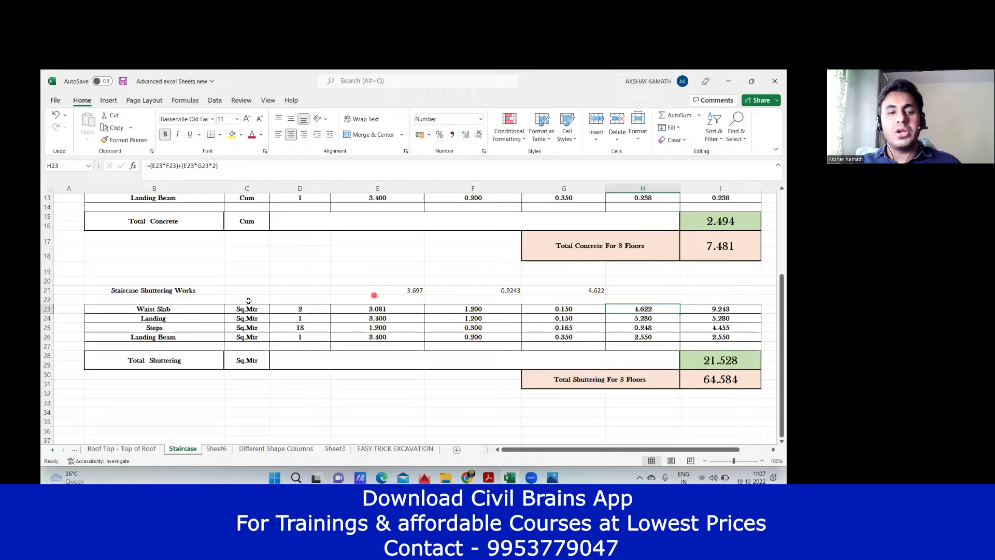
{"action": "left_click", "coordinate": [281, 313]}
{"action": "scroll", "coordinate": [314, 310], "scroll_direction": "up", "scroll_amount": 4}
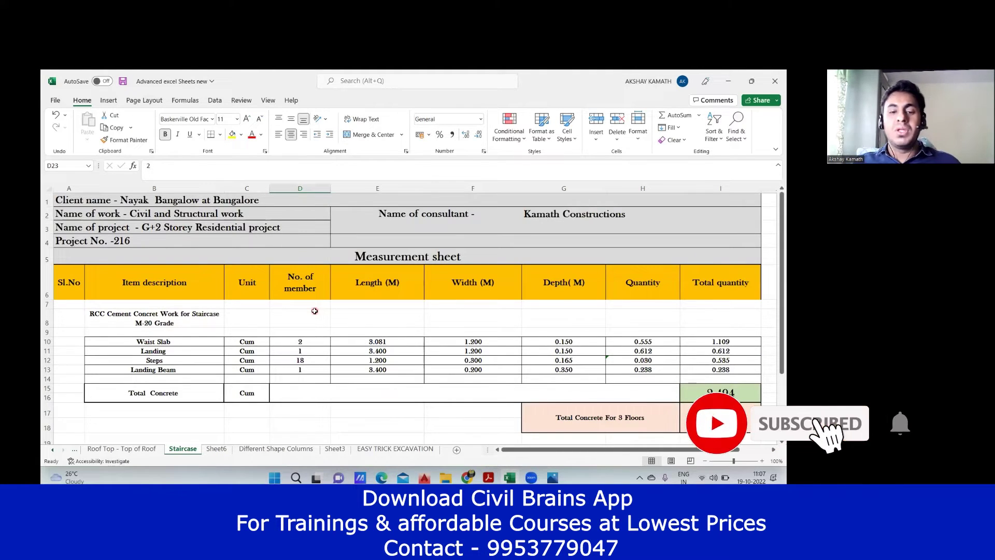
{"action": "scroll", "coordinate": [344, 313], "scroll_direction": "down", "scroll_amount": 2}
{"action": "scroll", "coordinate": [343, 313], "scroll_direction": "down", "scroll_amount": 1}
{"action": "left_click", "coordinate": [642, 338]}
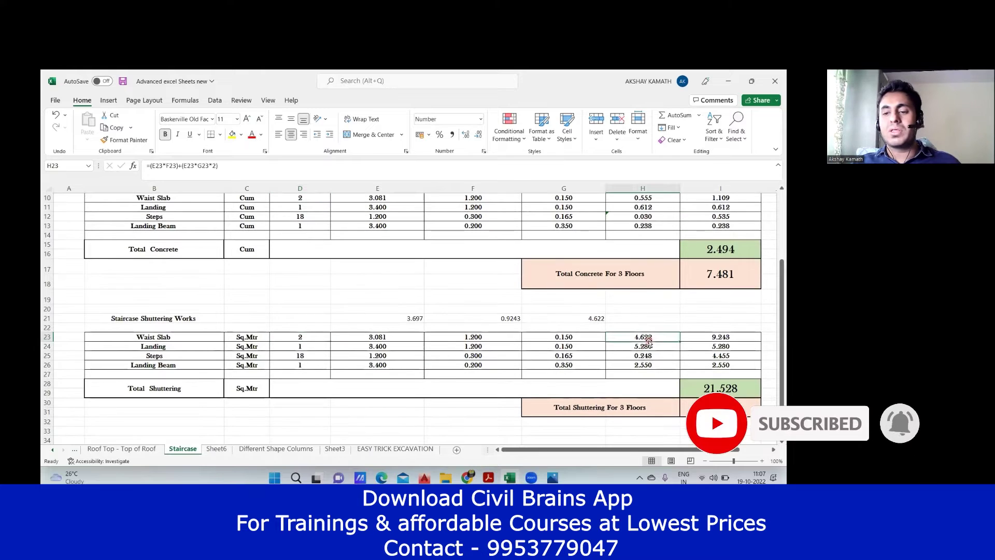
{"action": "left_click", "coordinate": [314, 336]}
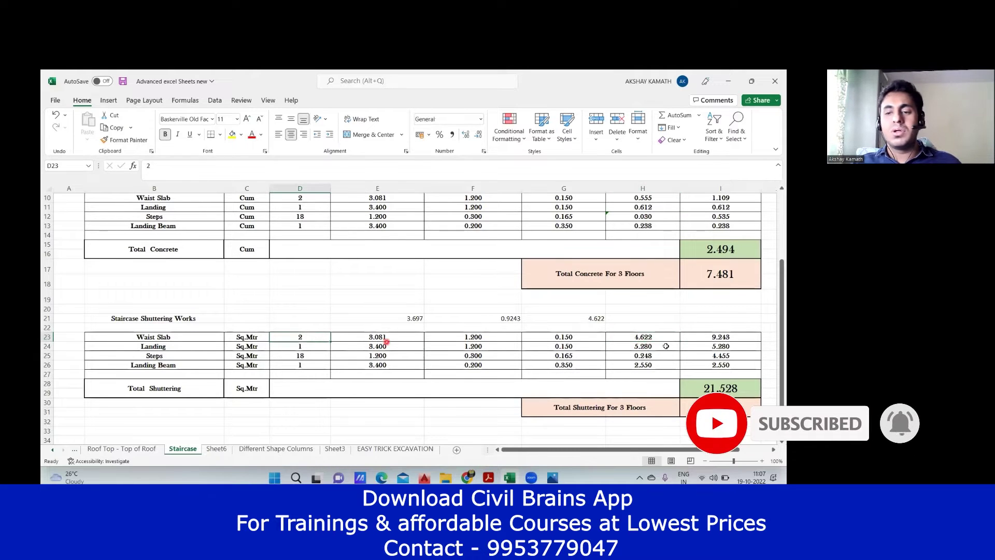
{"action": "left_click", "coordinate": [727, 338]}
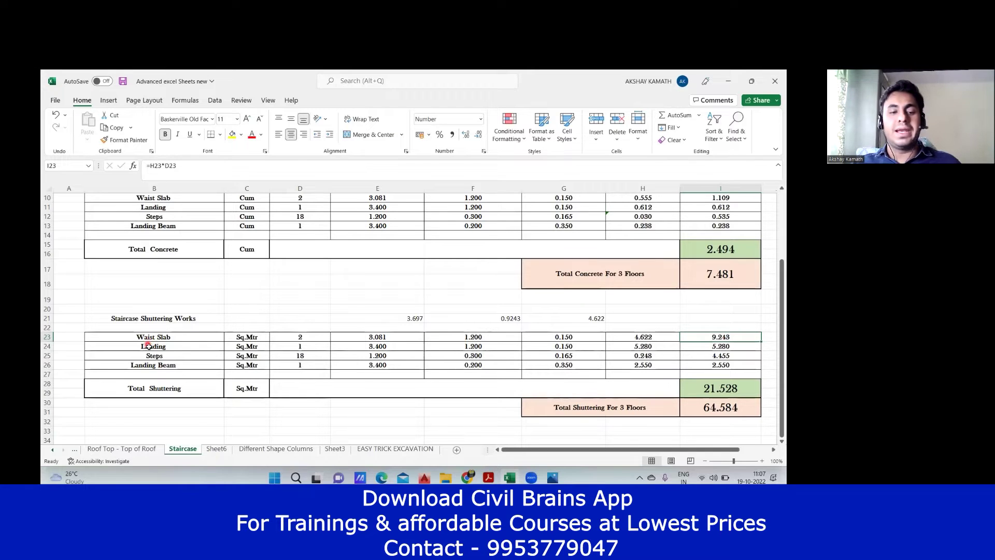
{"action": "left_click", "coordinate": [386, 346]}
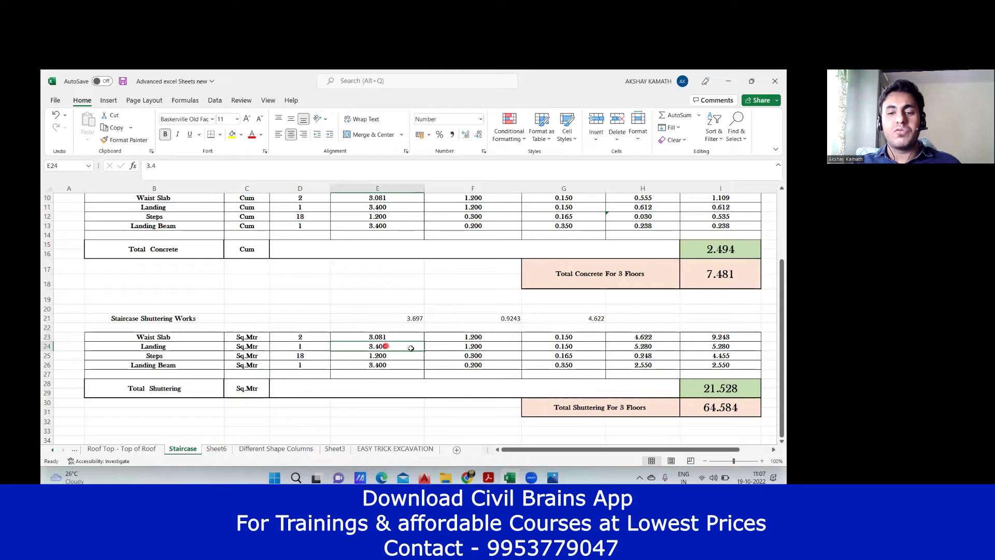
{"action": "left_click", "coordinate": [472, 349]}
{"action": "left_click", "coordinate": [570, 347]}
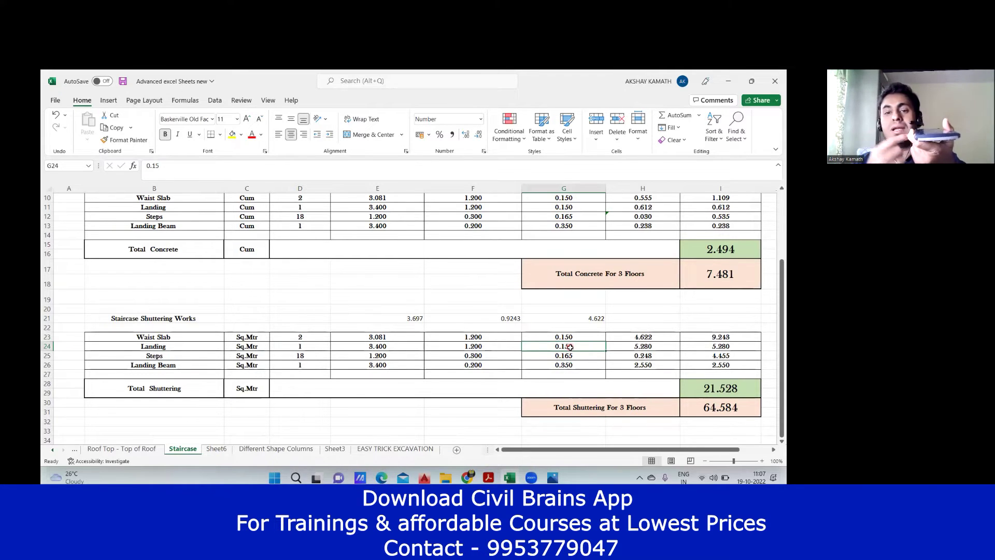
{"action": "left_click", "coordinate": [645, 347]}
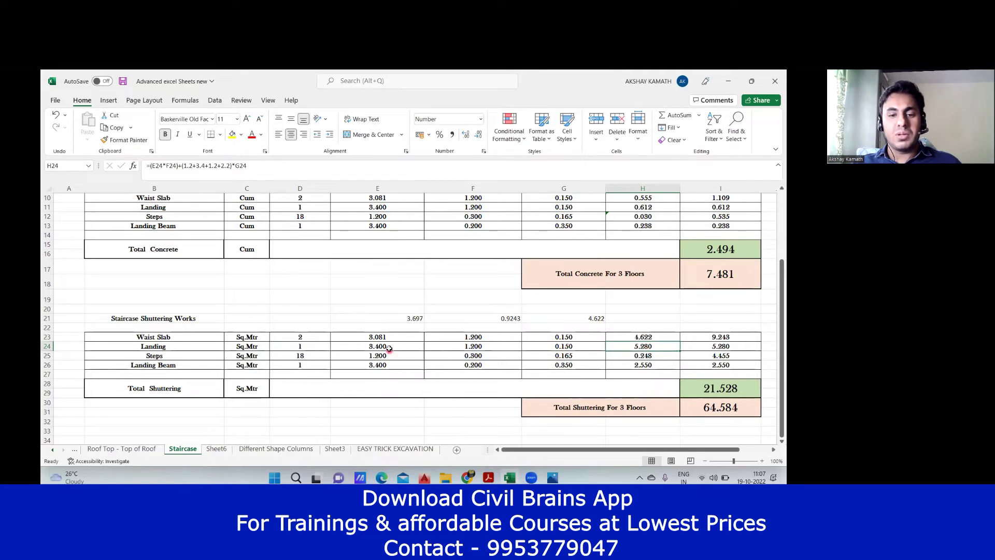
{"action": "left_click", "coordinate": [402, 319]}
- Clear the helper values in E21 and F21
{"action": "key", "text": "Delete"}
{"action": "left_click", "coordinate": [460, 314]}
{"action": "key", "text": "Delete"}
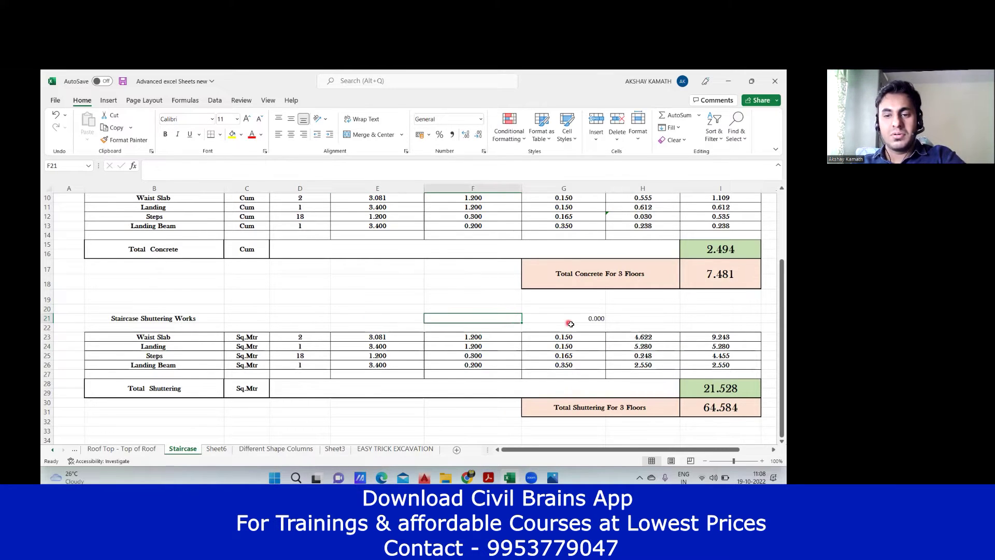
{"action": "left_click", "coordinate": [577, 317]}
- Make E21 compute Landing length × width (E24*F24), 4.080, then show the staircase site photo
{"action": "left_click", "coordinate": [409, 317]}
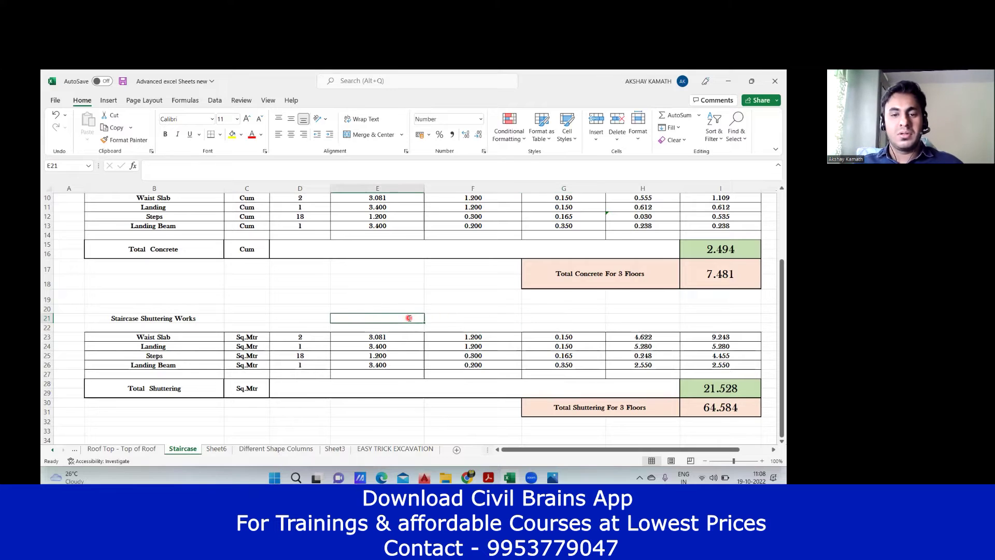
{"action": "type", "text": "="}
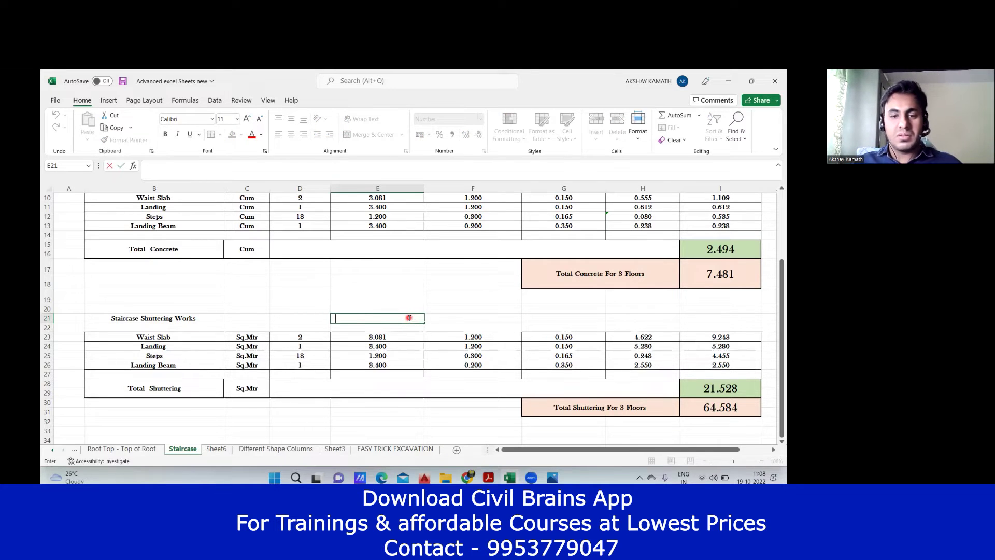
{"action": "type", "text": "+"}
{"action": "left_click", "coordinate": [402, 344]}
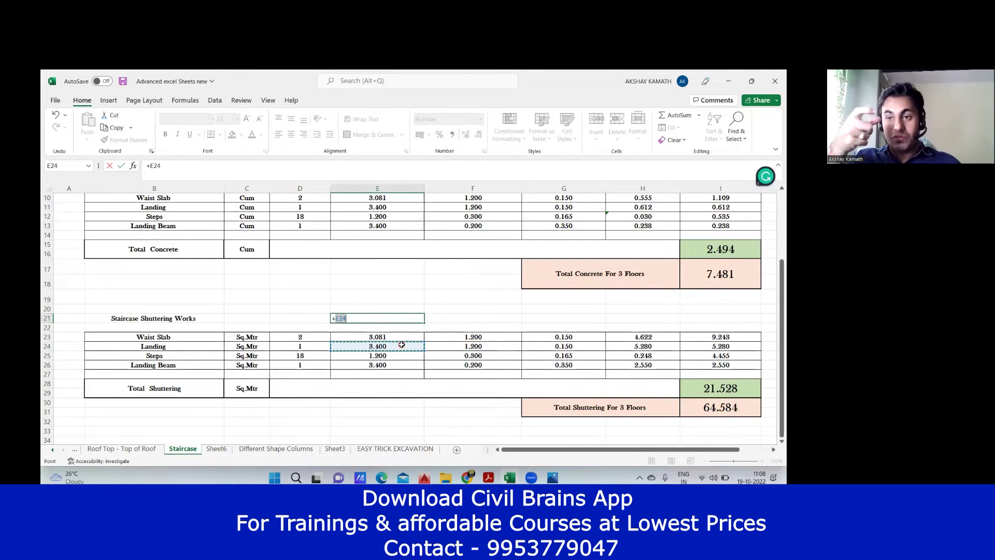
{"action": "type", "text": "*"}
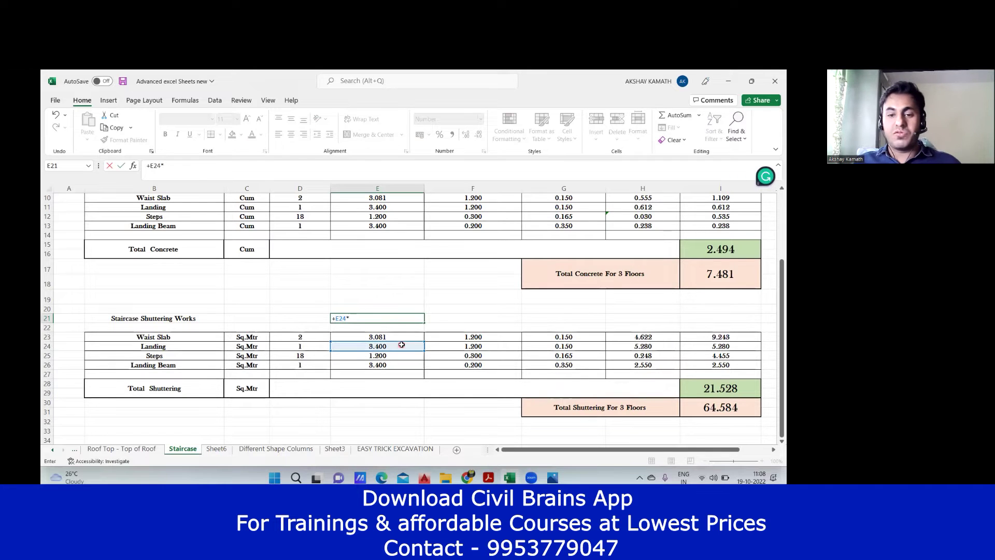
{"action": "left_click", "coordinate": [471, 344]}
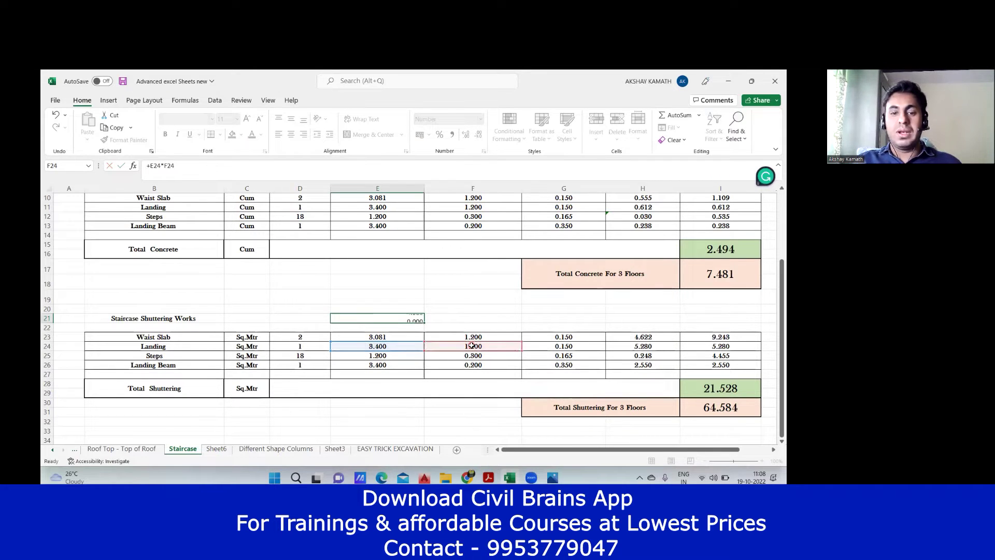
{"action": "key", "text": "Return"}
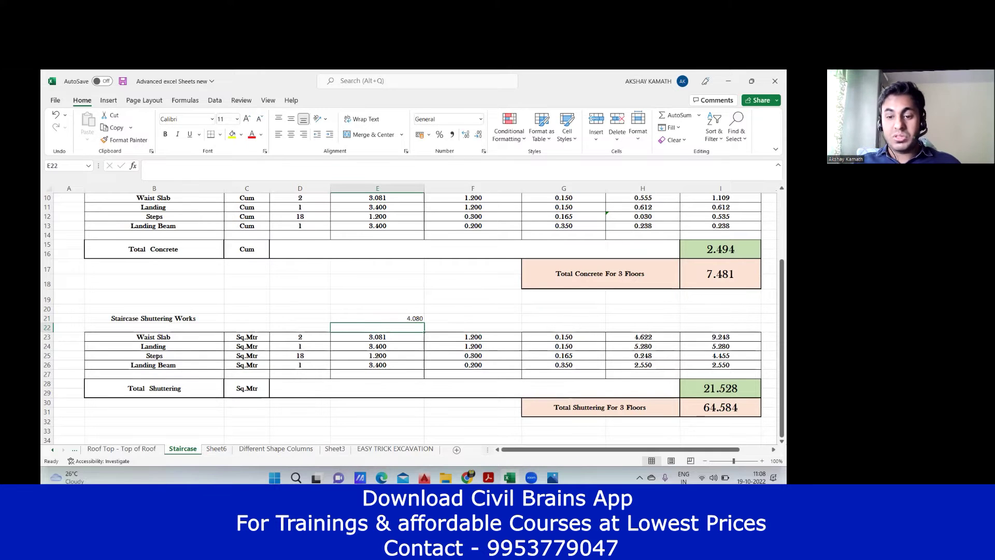
{"action": "mouse_move", "coordinate": [552, 476]}
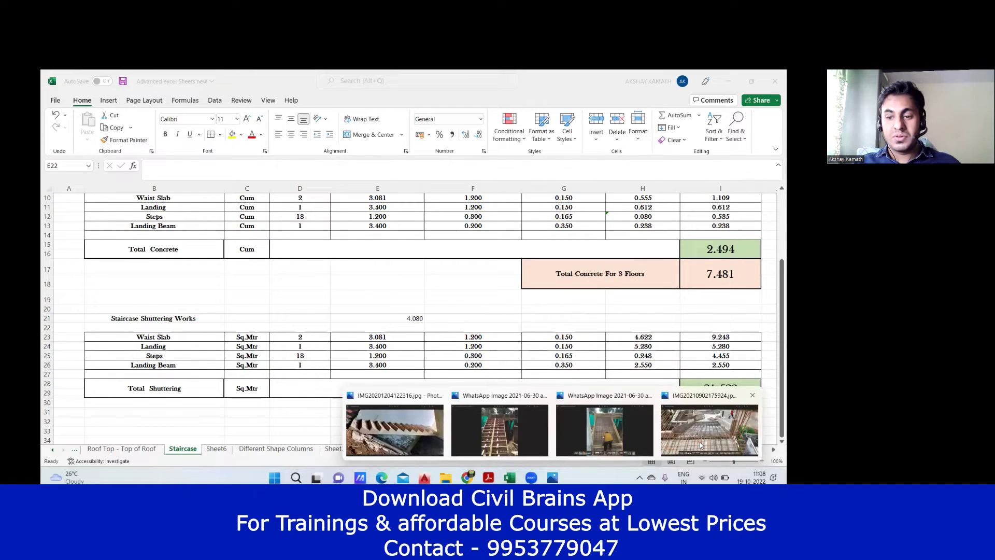
{"action": "left_click", "coordinate": [604, 430]}
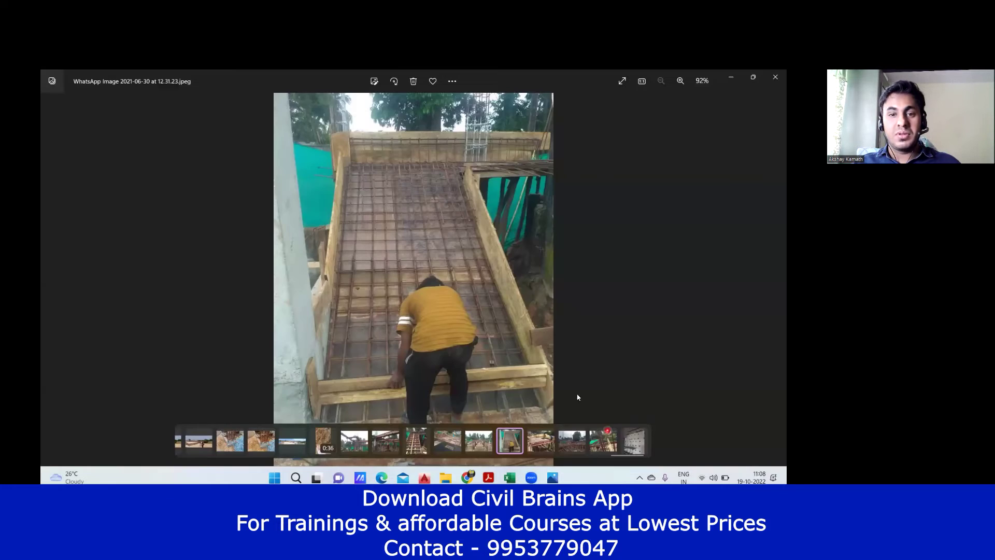